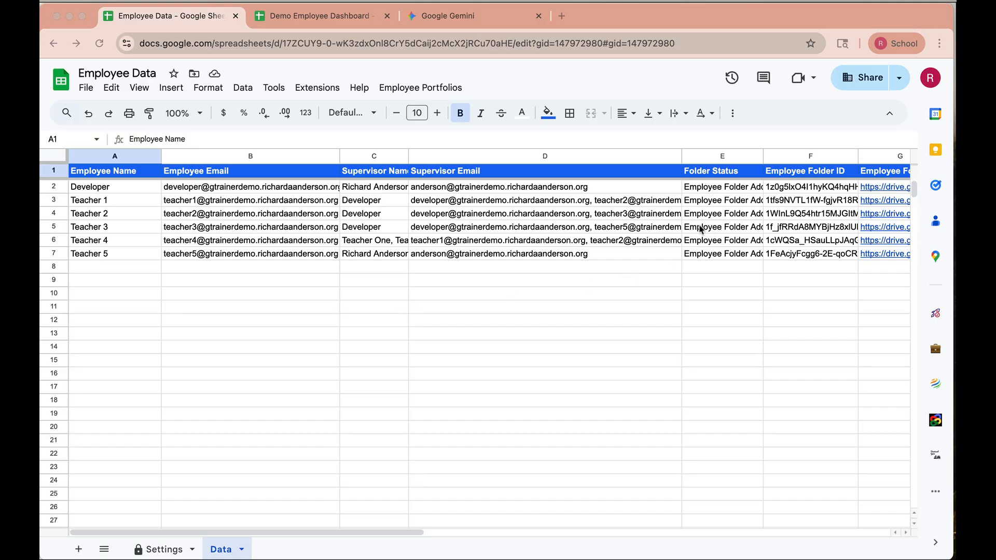
Review the columns of the Employee Data sheet across to the Employee Archive URL column and back
scroll(701, 228, right, 5)
scroll(702, 228, right, 5)
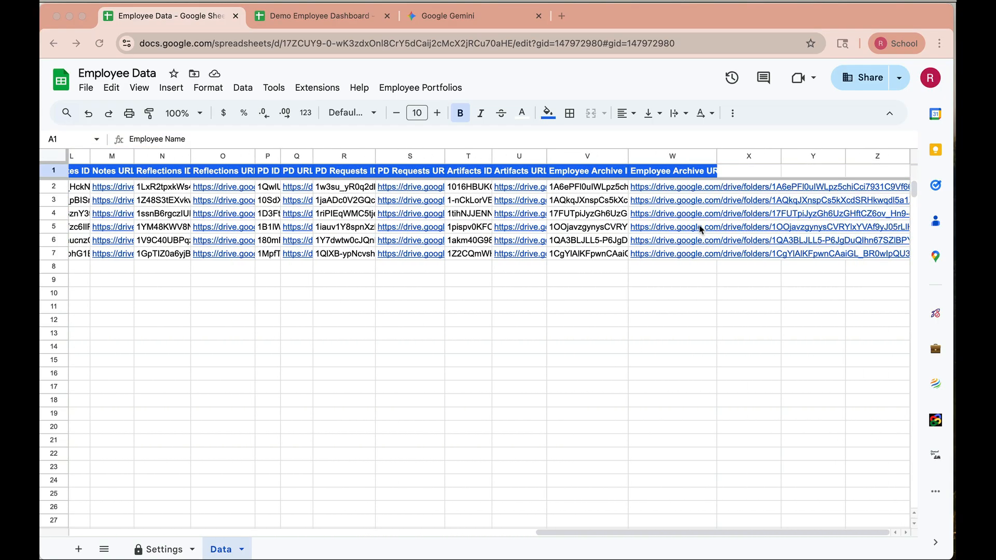
scroll(700, 229, left, 8)
scroll(700, 228, left, 6)
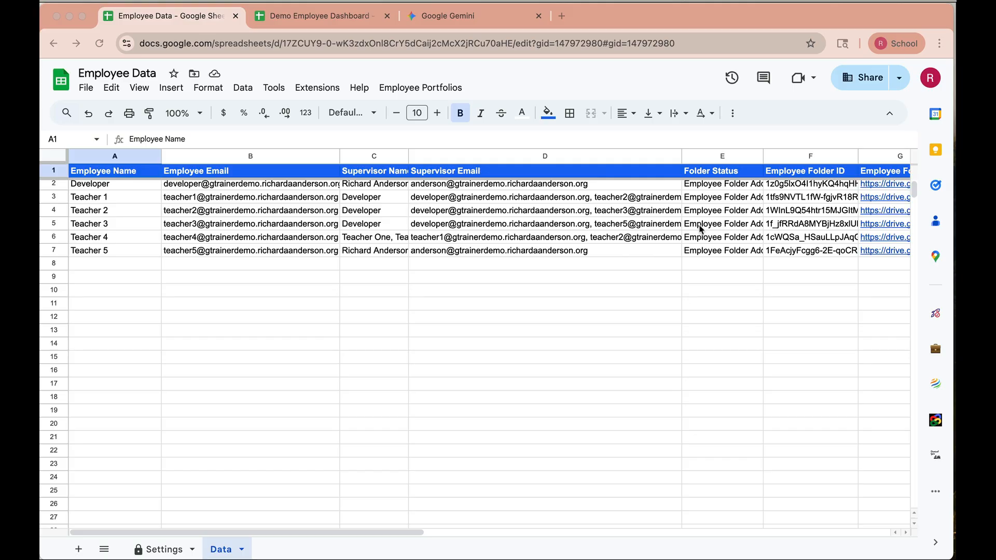
Switch to the Demo Employee Dashboard spreadsheet and view its Sheet1 and Data sheets
click(343, 20)
click(342, 17)
click(147, 551)
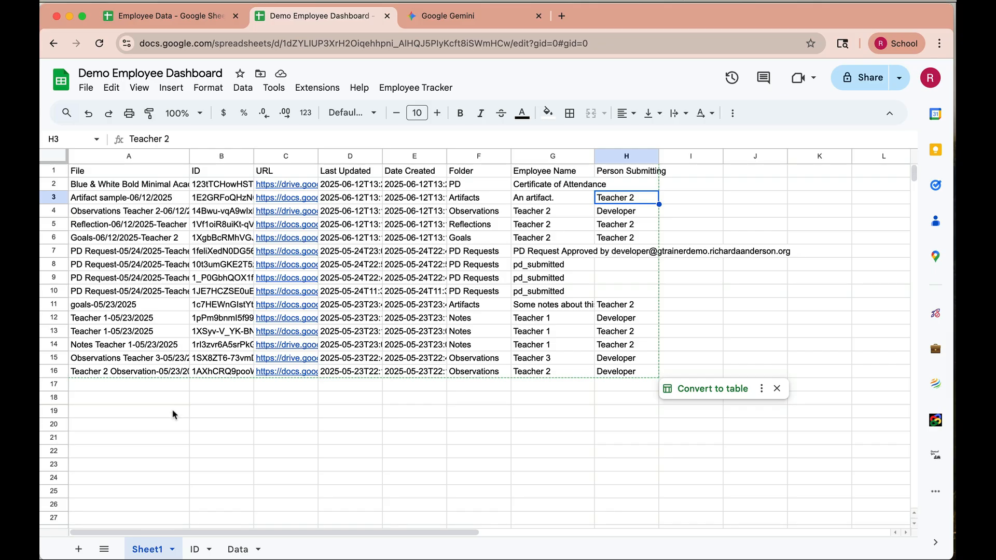
click(238, 549)
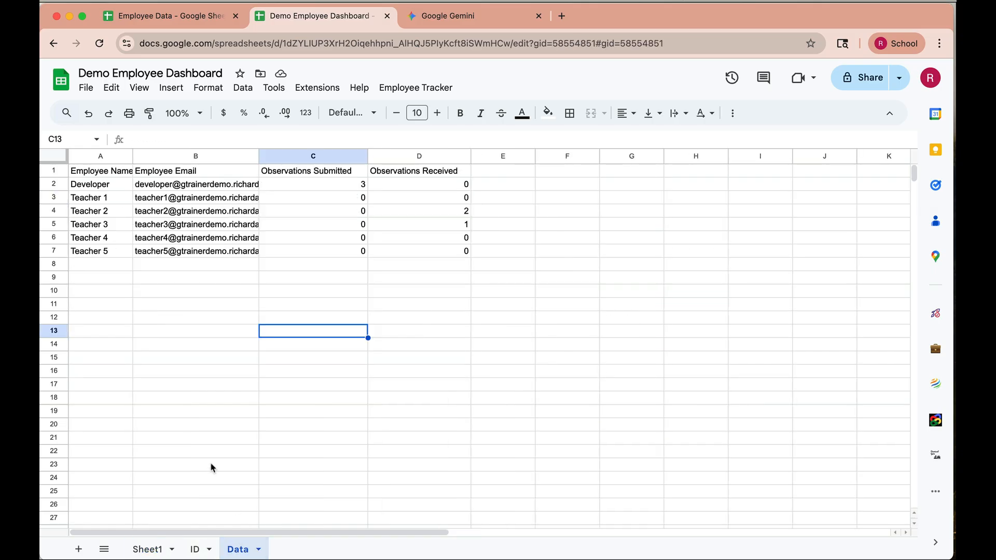
Inspect the formulas behind the employee list in A1 and the observation counts in C2 and D2, comparing with the Employee Data source spreadsheet
click(106, 185)
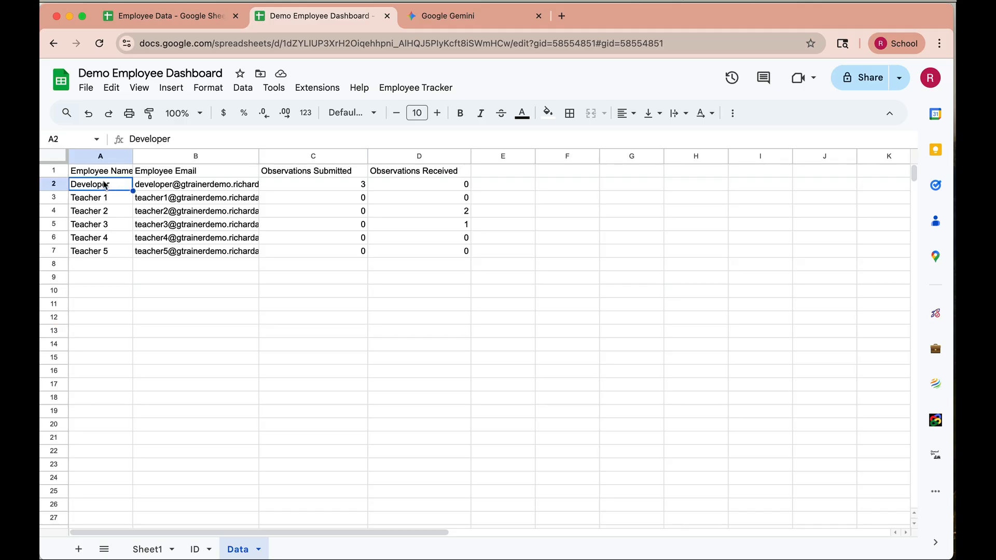
click(101, 171)
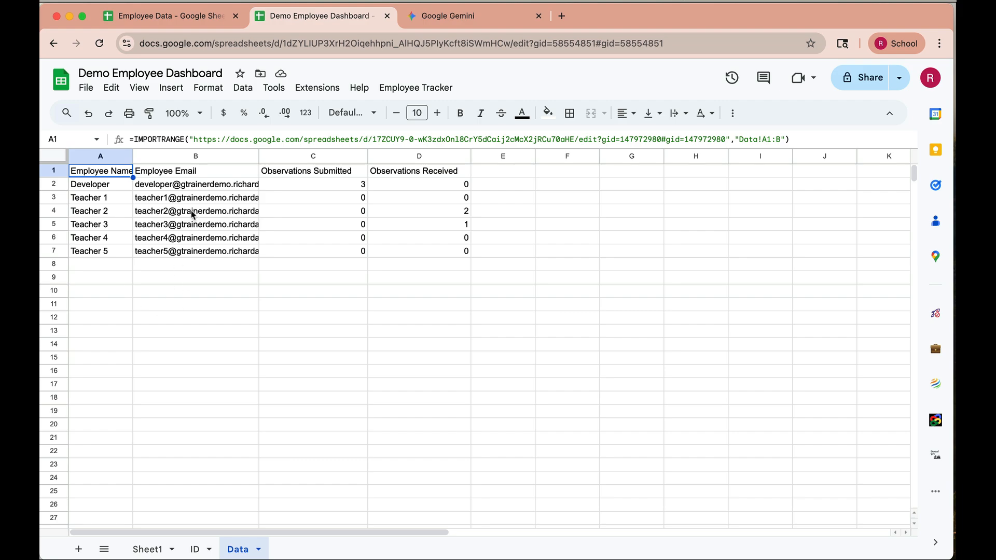
click(199, 21)
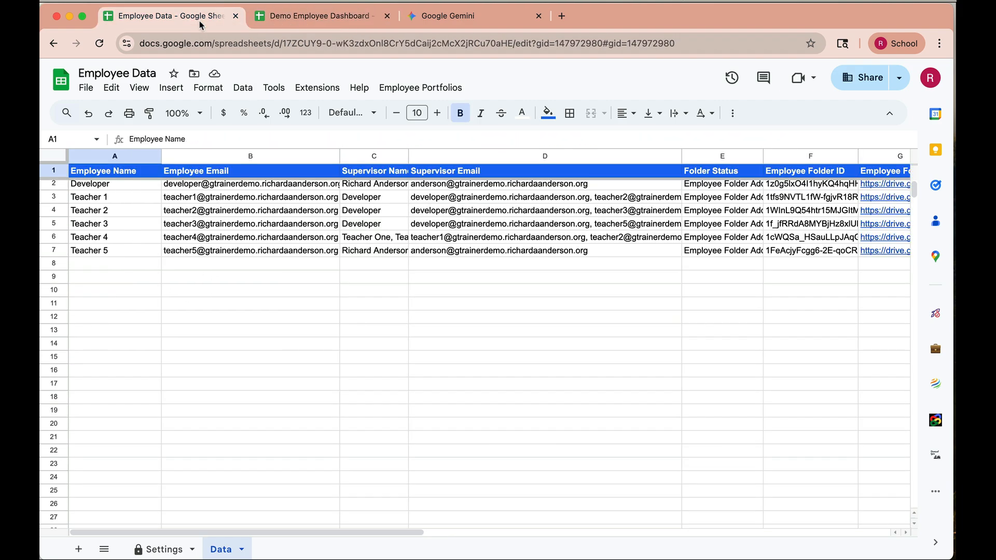
click(270, 19)
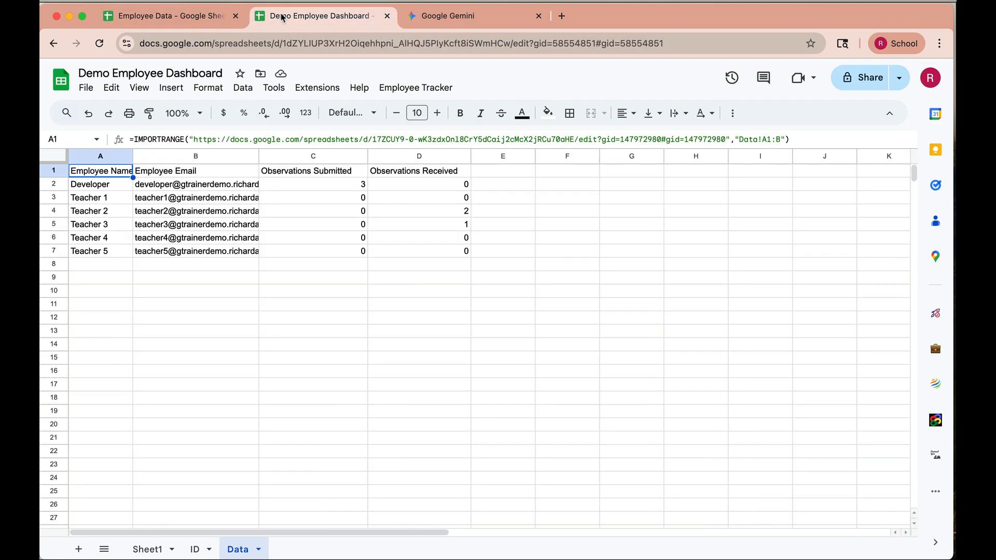
click(304, 185)
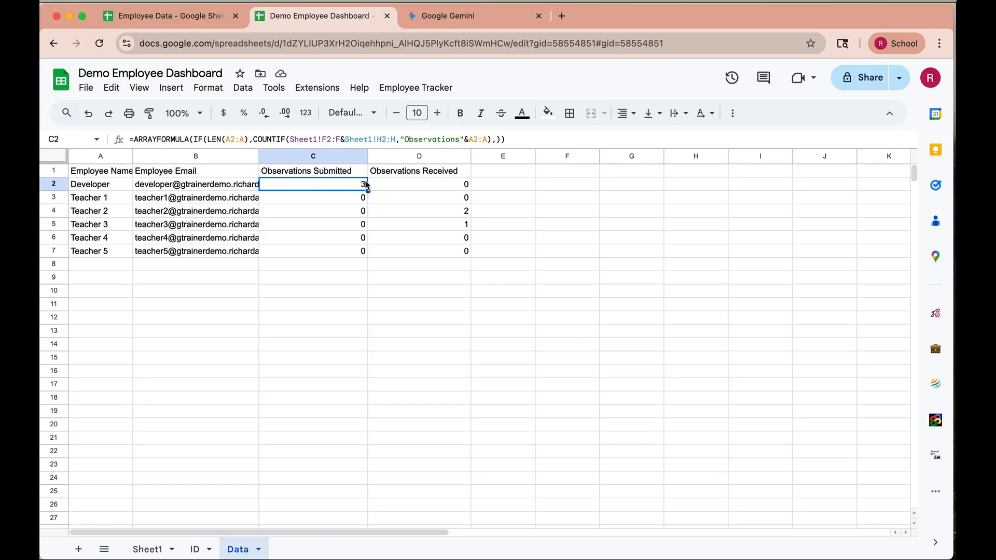
click(377, 184)
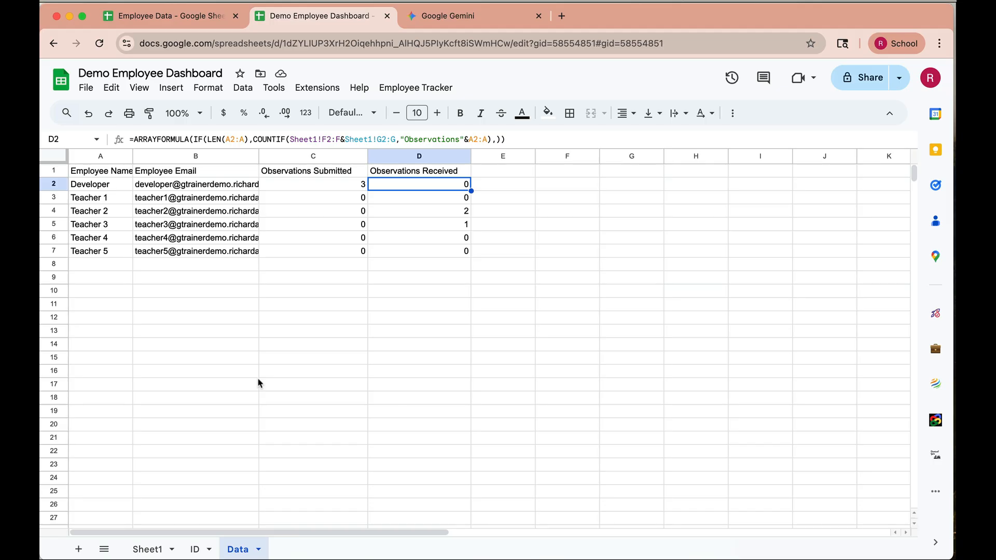
Copy the dashboard spreadsheet's URL and start a Gemini prompt with "Based on your understanding of this data." followed by the link
click(548, 44)
key(super+c)
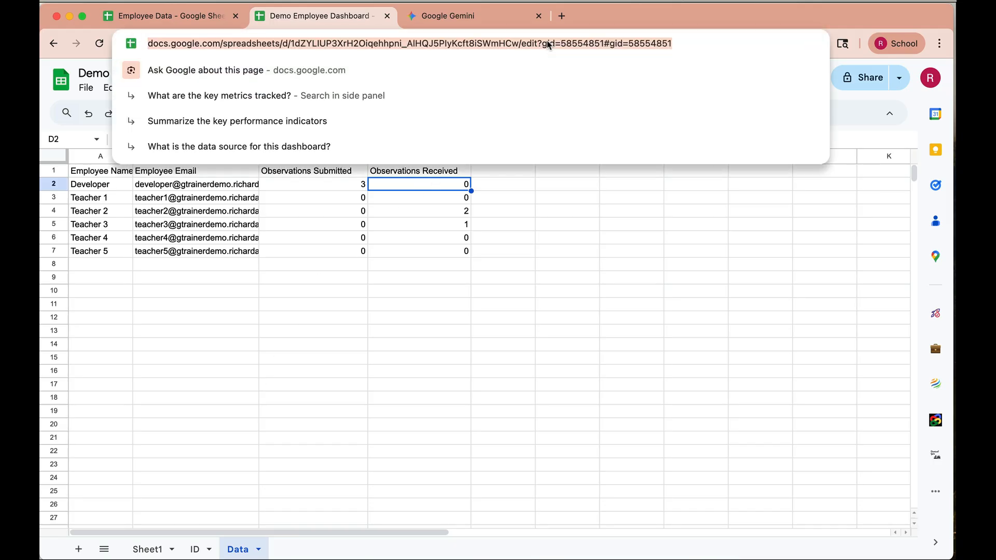
click(485, 18)
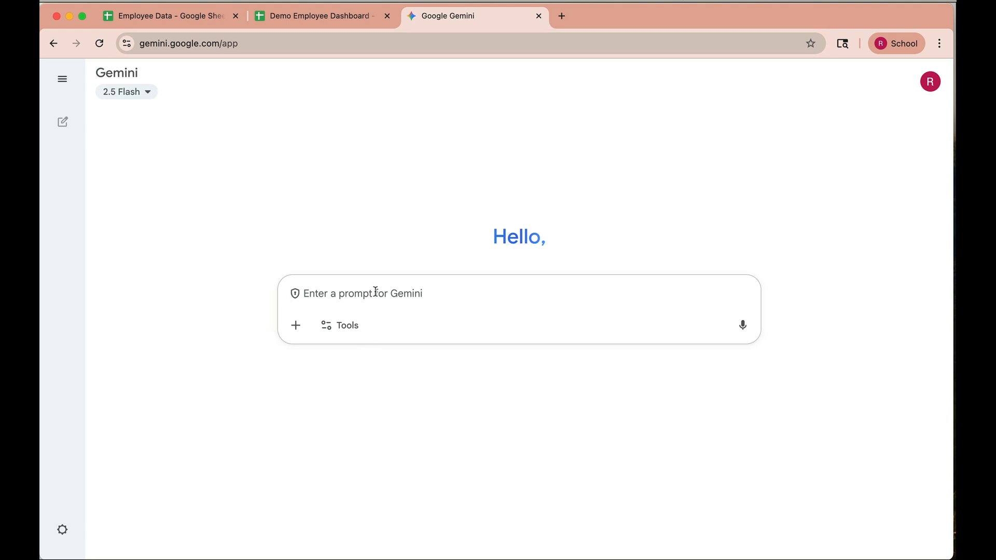
text(BAsed)
key(BackSpace)
key(BackSpace)
key(BackSpace)
key(BackSpace)
text(ase)
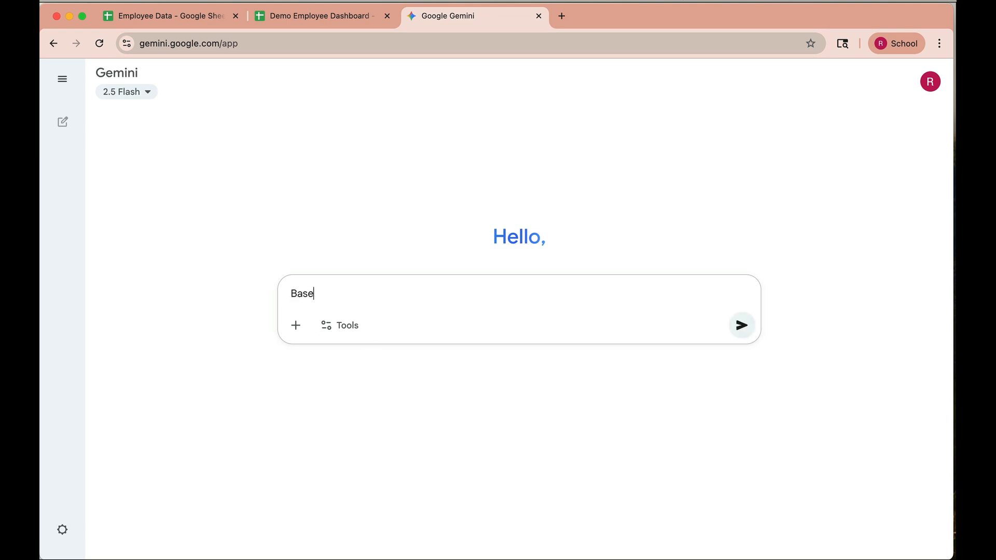
text(d on your understanding of this da)
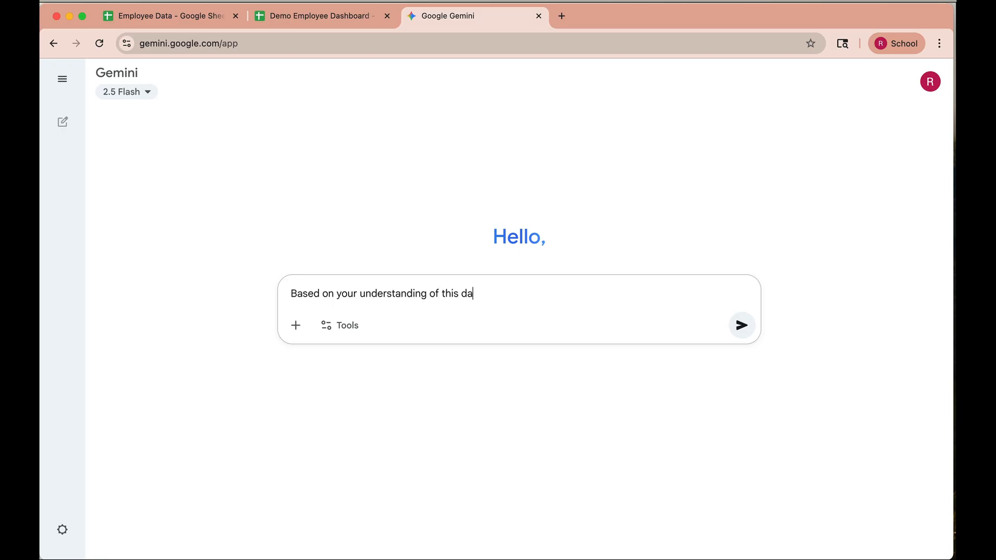
text(ta.)
key(shift+Return)
key(super+v)
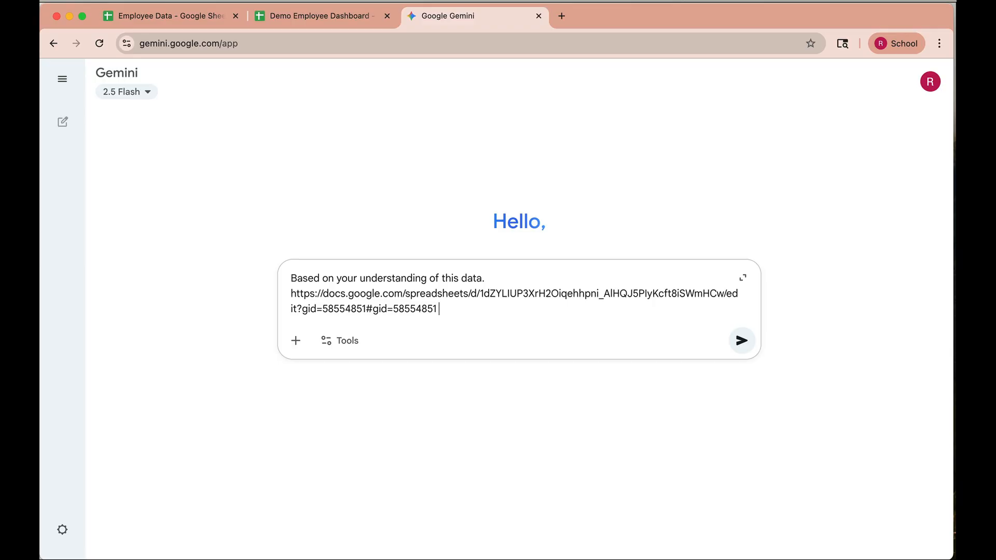
Complete the prompt with "Provide me a list of employees who have not been observed." and submit it
text(Ho)
key(BackSpace)
key(BackSpace)
text(Provide me a list of employ)
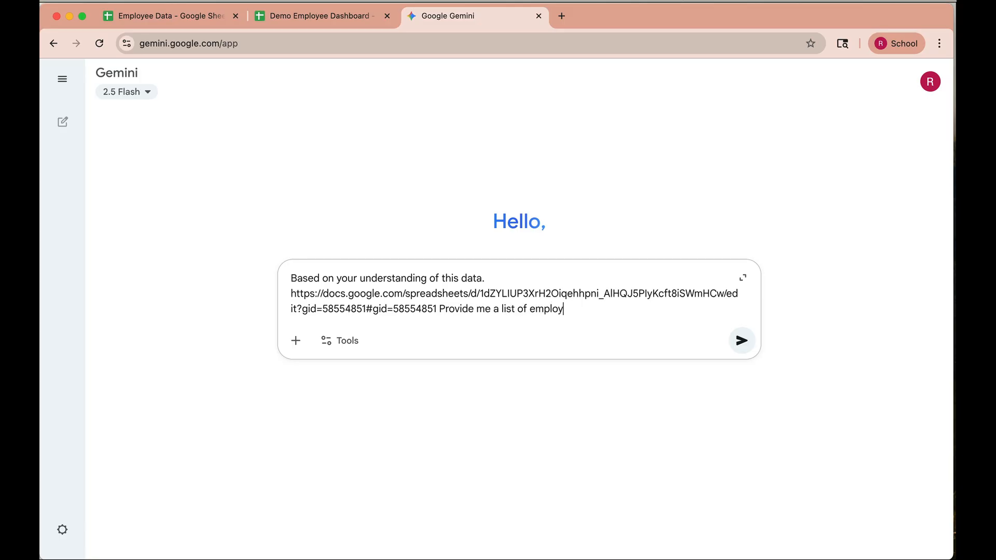
text(ees who have not been ob)
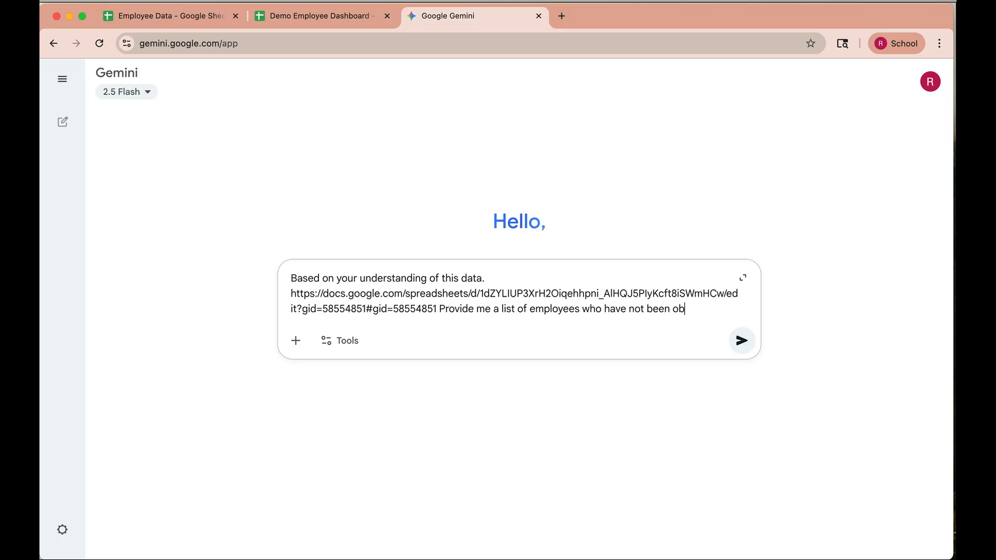
text(served.)
click(743, 341)
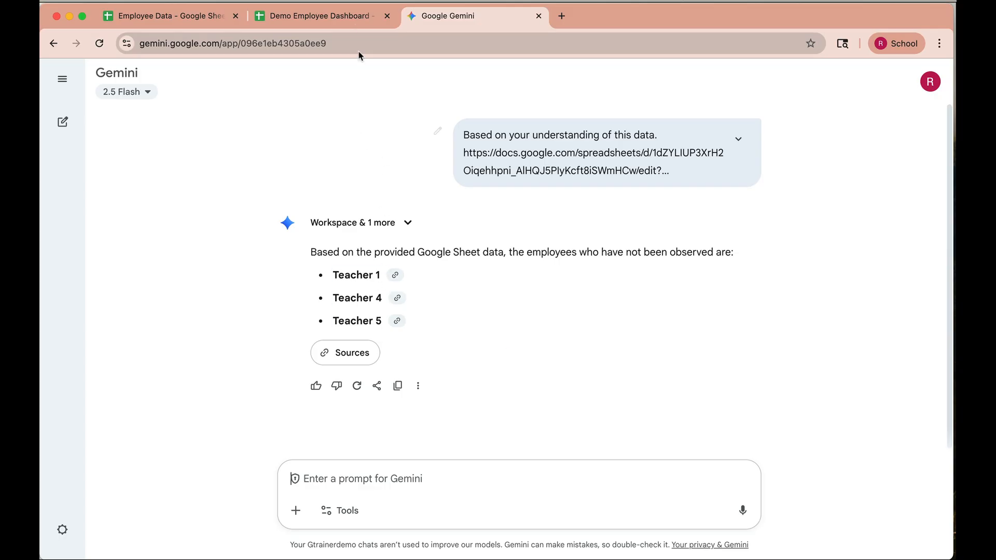
Check Gemini's answer against the Observations Received values of Teacher 1, Teacher 4 and Teacher 5 in the dashboard spreadsheet
click(349, 18)
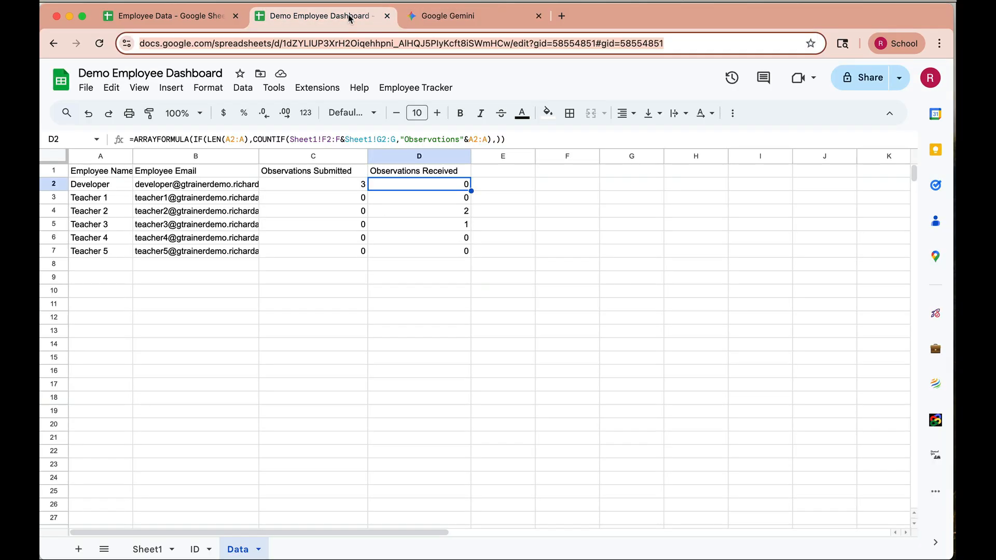
click(110, 199)
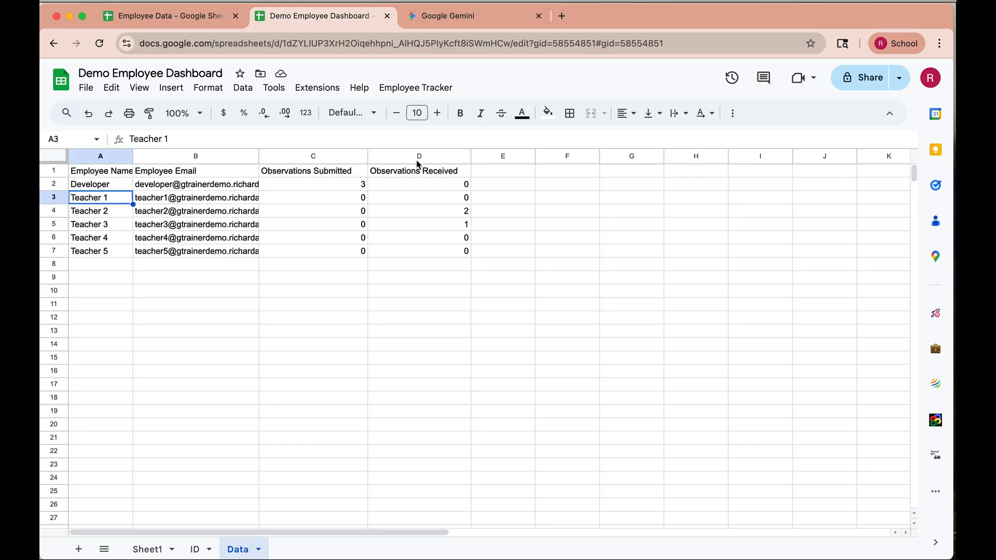
click(445, 201)
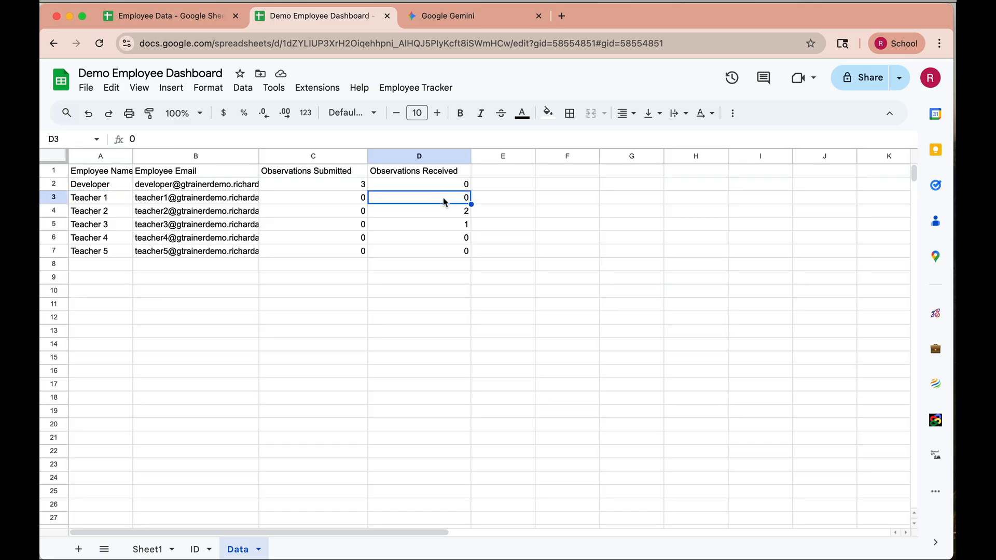
click(453, 240)
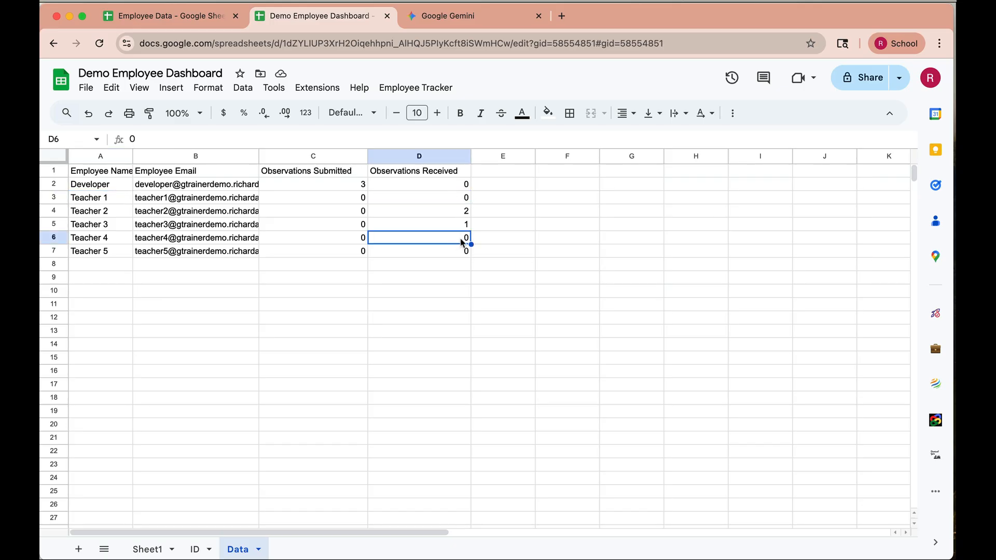
click(452, 253)
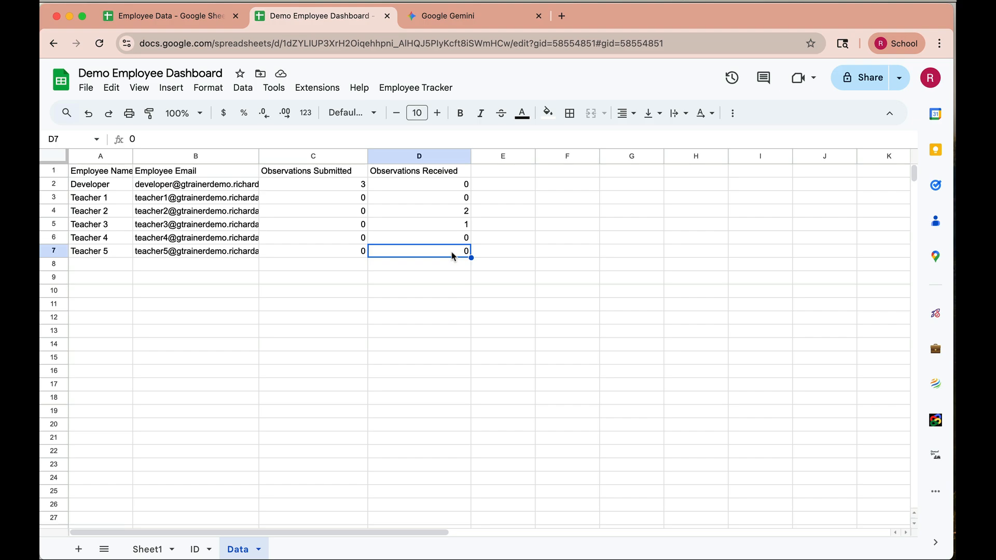
Ask Gemini "I think you missed Developer. Is that maybe because there are formulas in that row?" and check the formula in dashboard cell D2
click(488, 16)
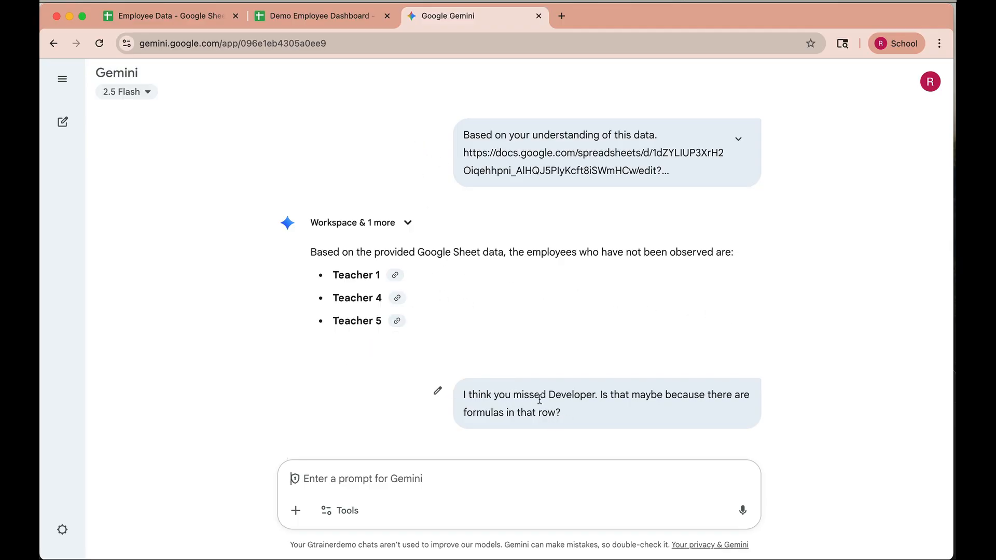
click(337, 17)
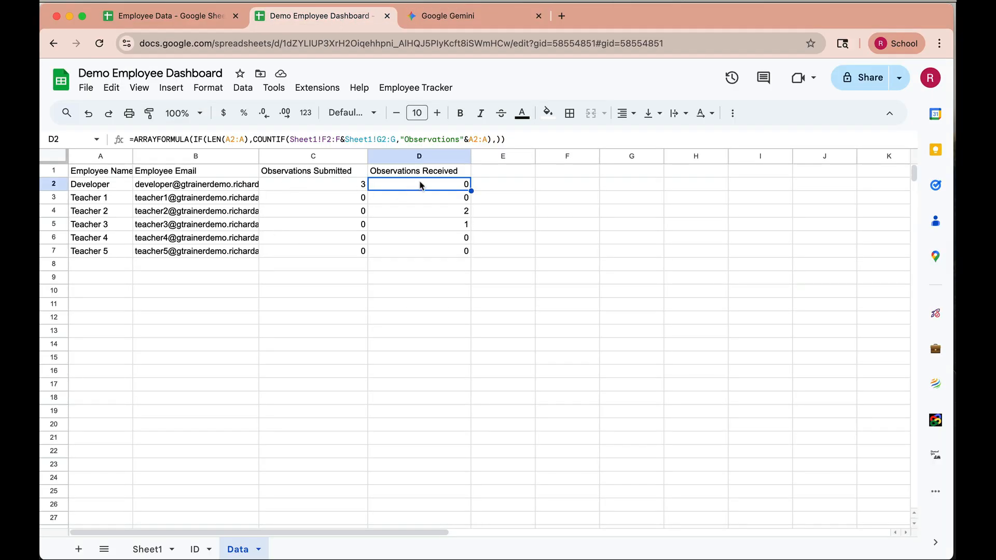
click(481, 19)
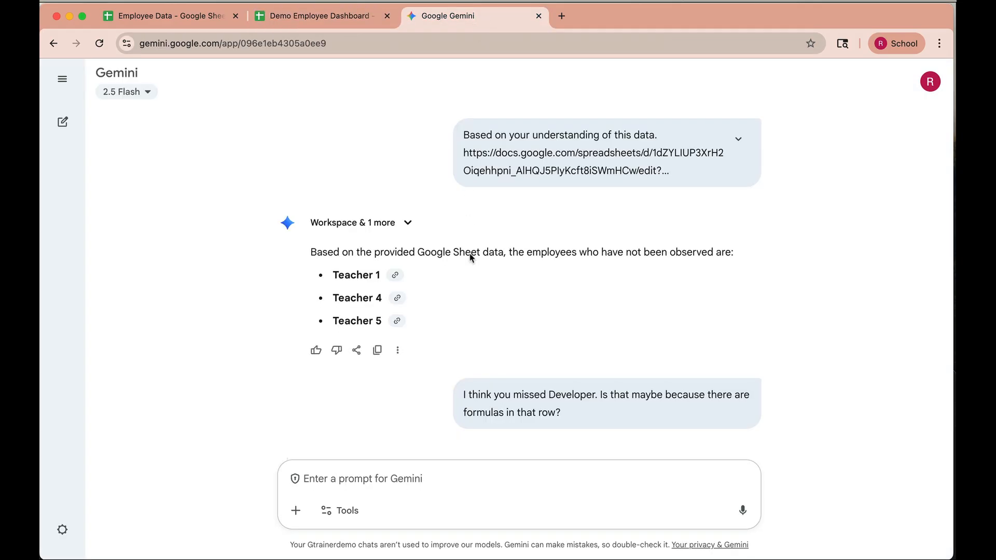